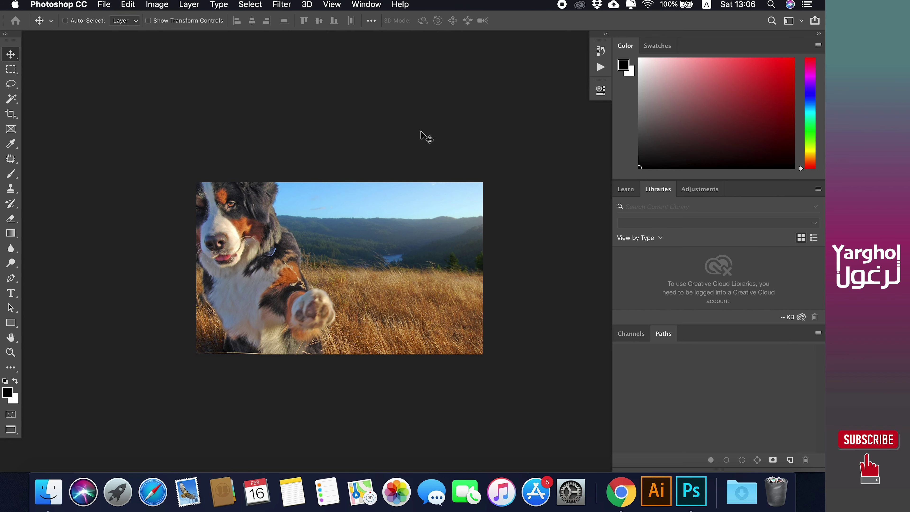
Step: Show the Actions panel with Default Actions and begin a new action
click(380, 4)
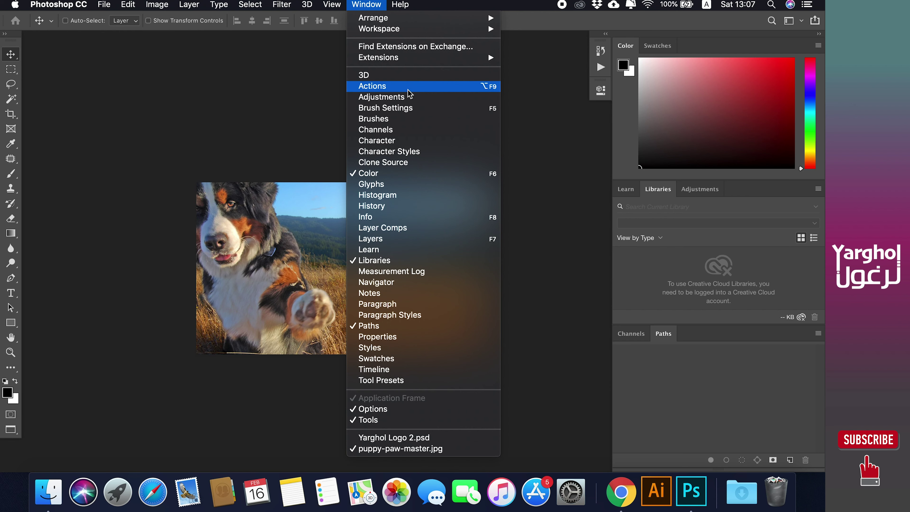
click(409, 90)
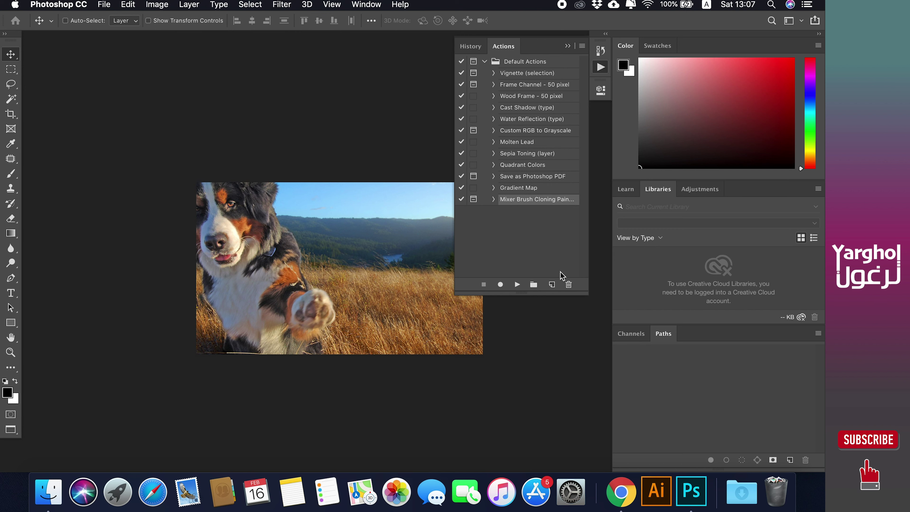
click(552, 285)
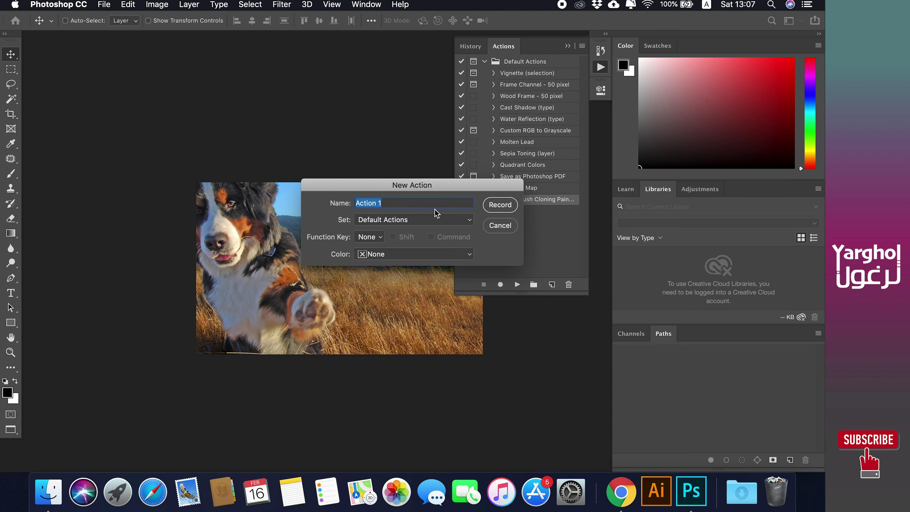
Step: Name the new action Yarghol in Default Actions, with the function key left at None
text(Ya)
text(rghol)
click(435, 220)
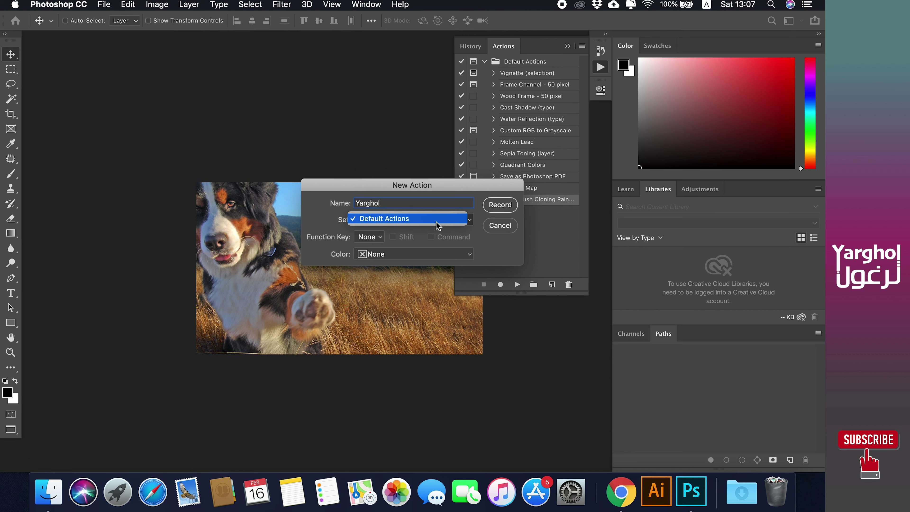
click(325, 224)
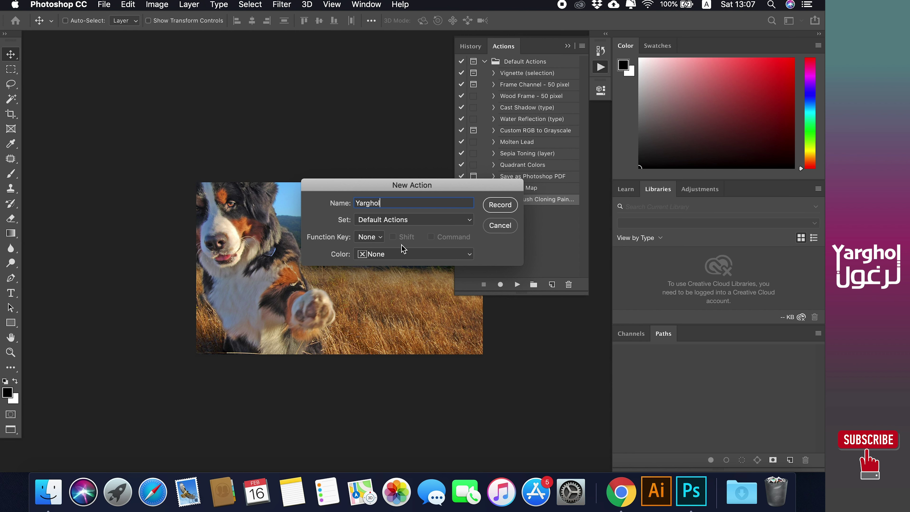
click(383, 240)
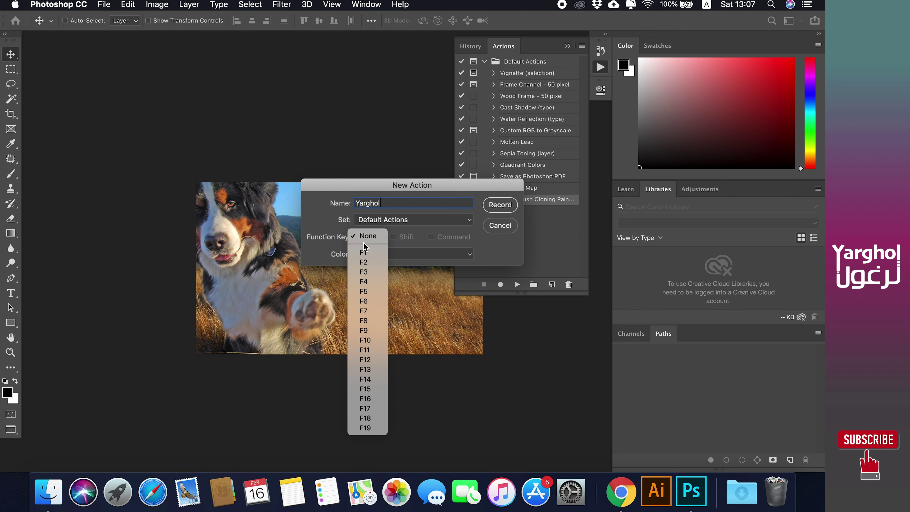
click(328, 222)
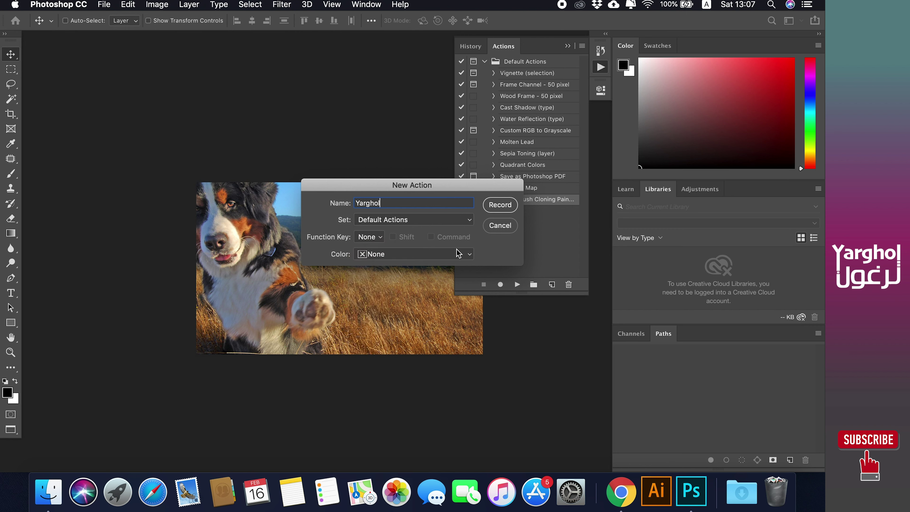
click(386, 241)
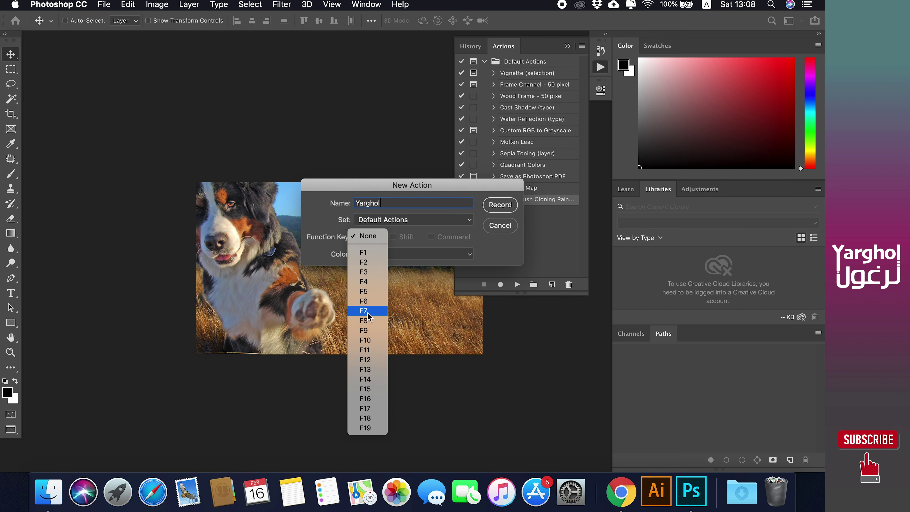
click(371, 291)
click(381, 237)
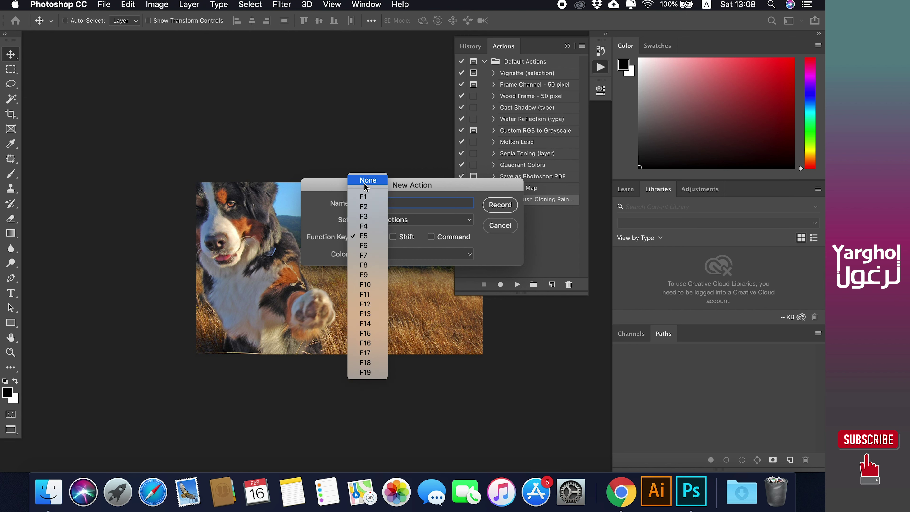
click(367, 179)
Step: Give the Yarghol action a Red colour label and start recording
click(472, 255)
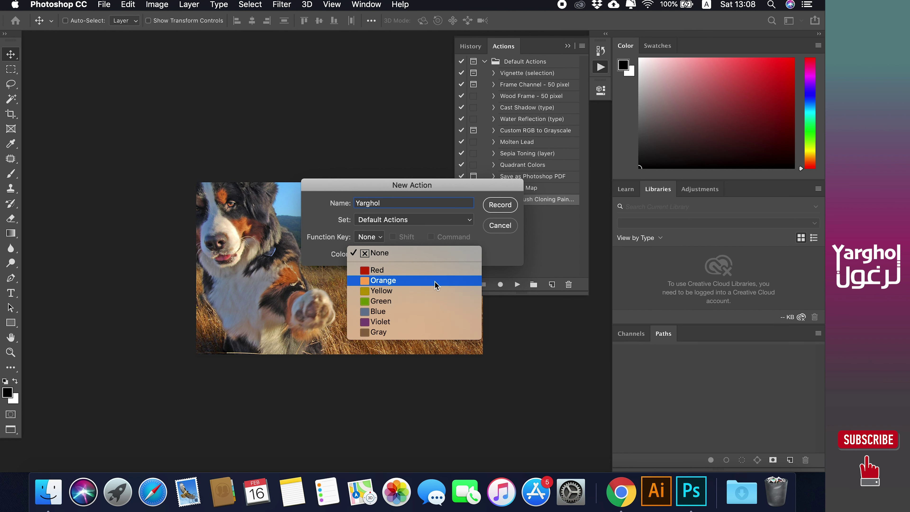
click(433, 272)
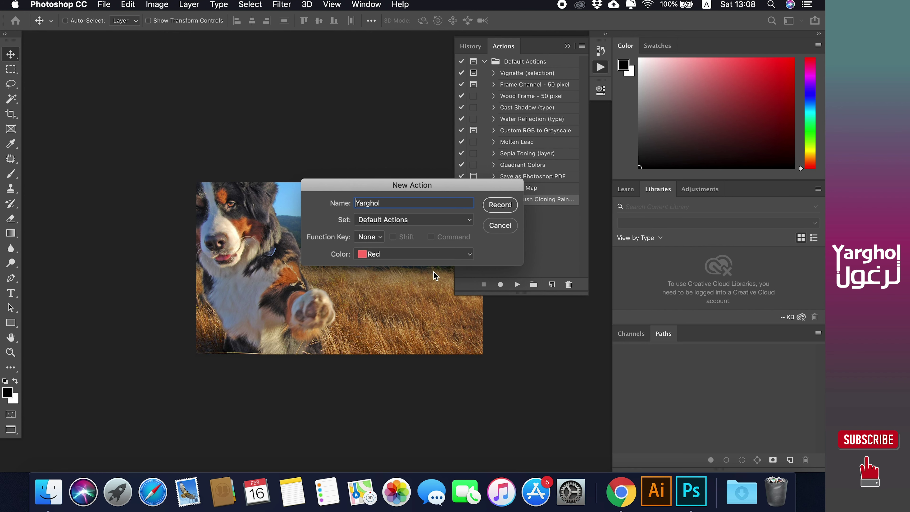
click(500, 204)
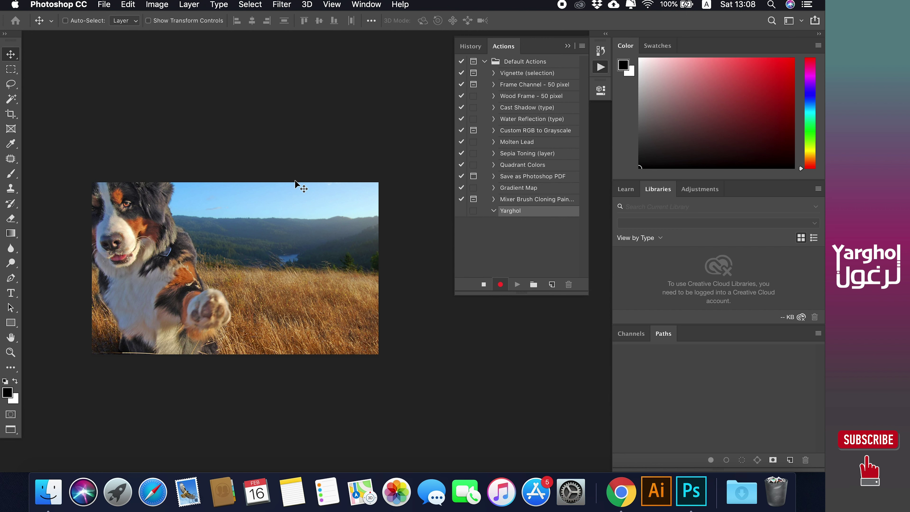
click(363, 8)
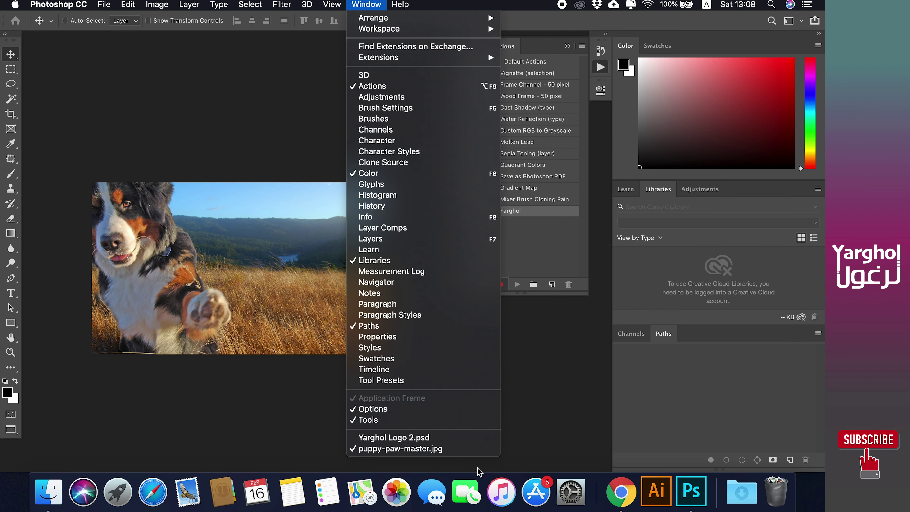
Step: In Yarghol Logo 2.psd, select all and copy the logo banner
click(413, 438)
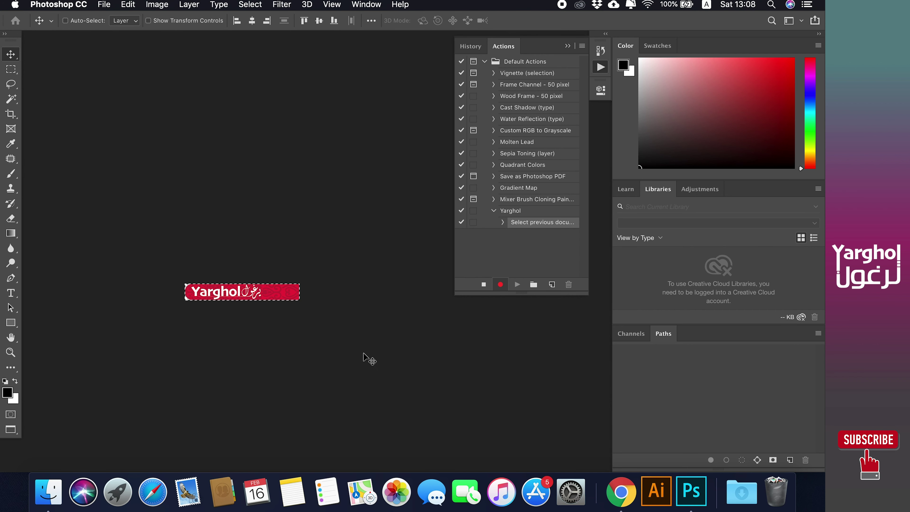
key(cmd+d)
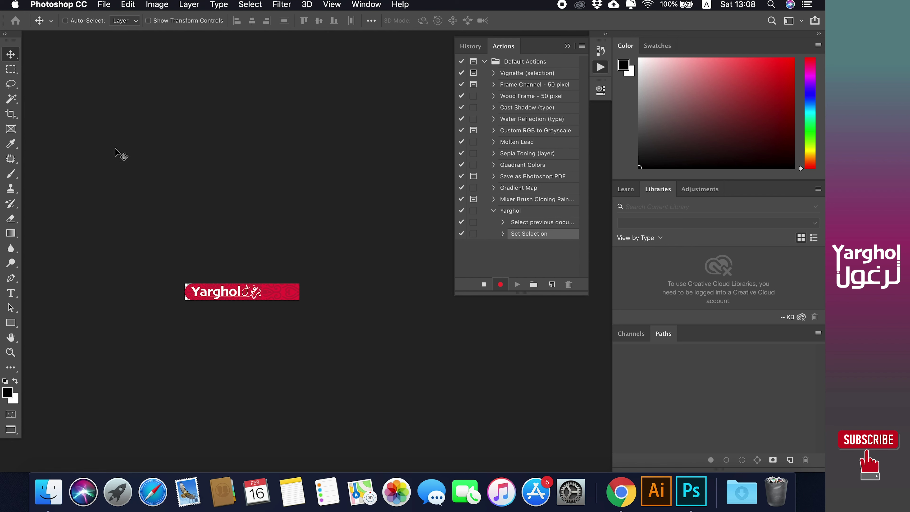
key(super+a)
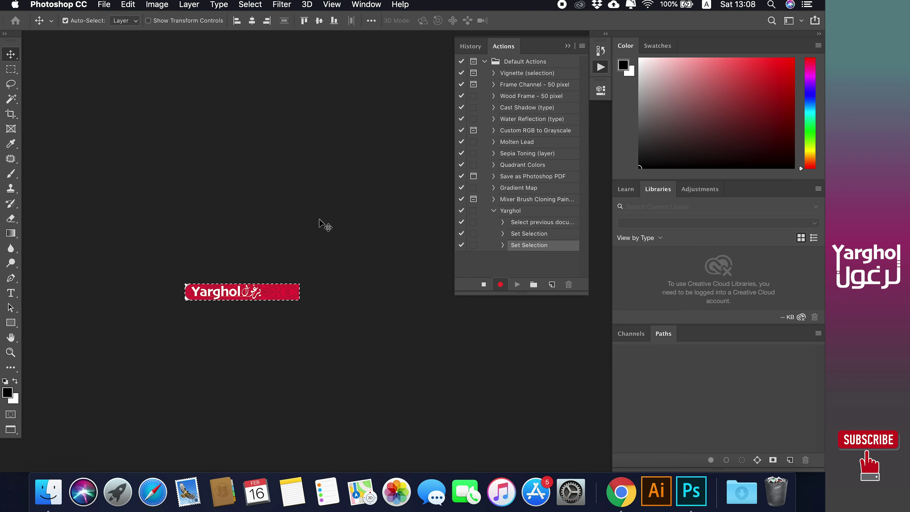
key(super+c)
key(super+v)
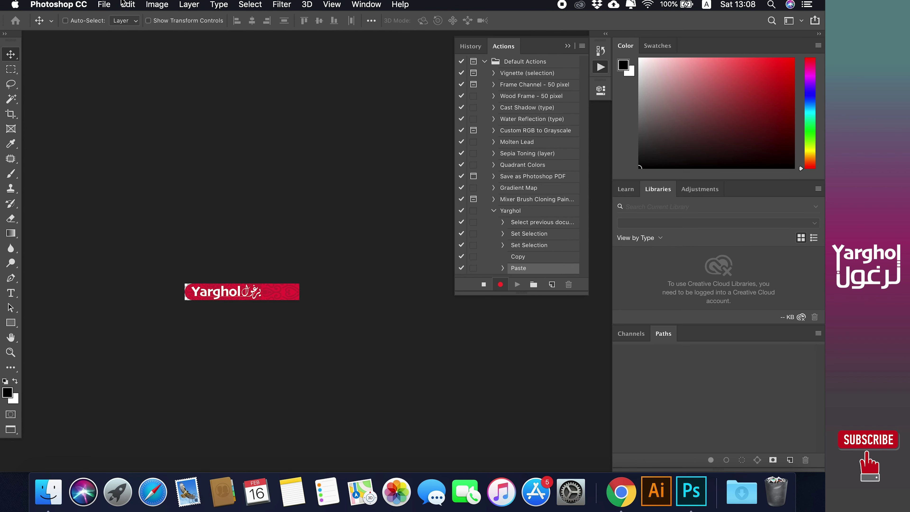
click(123, 4)
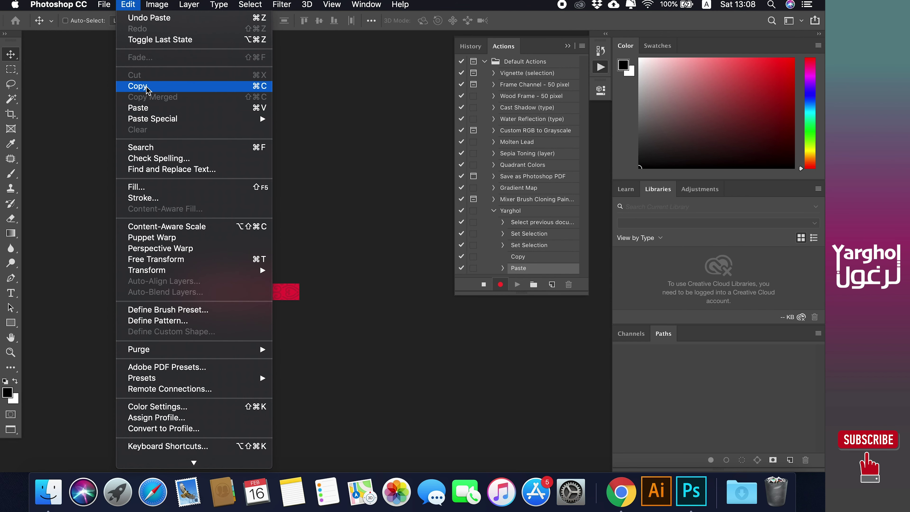
click(147, 88)
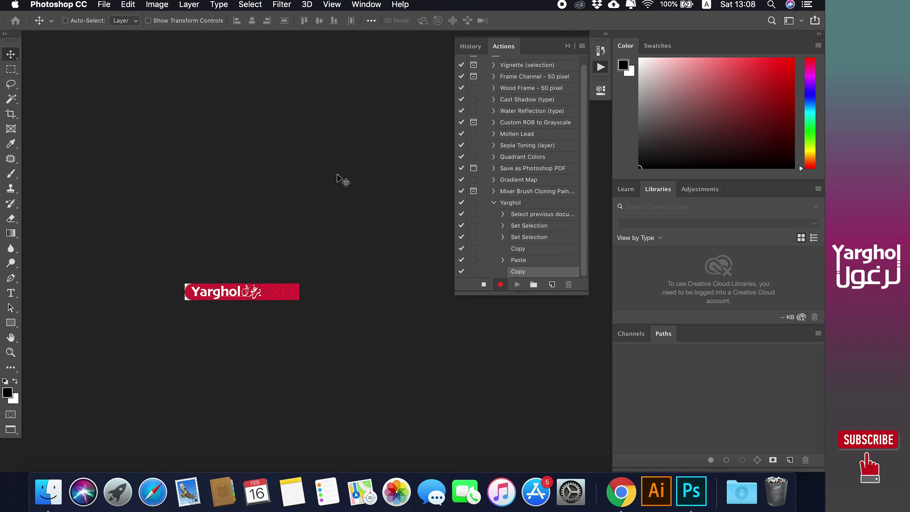
Step: Switch back to the puppy-paw-master.jpg photo
click(372, 3)
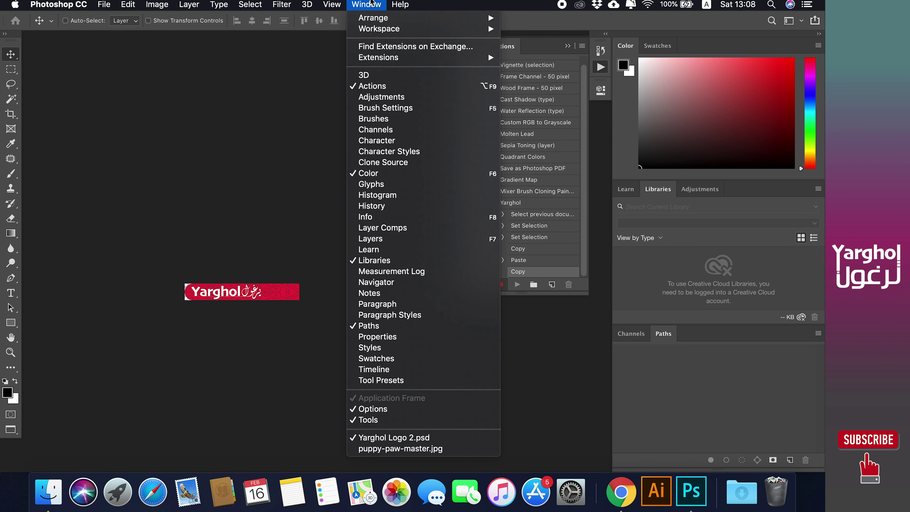
click(381, 450)
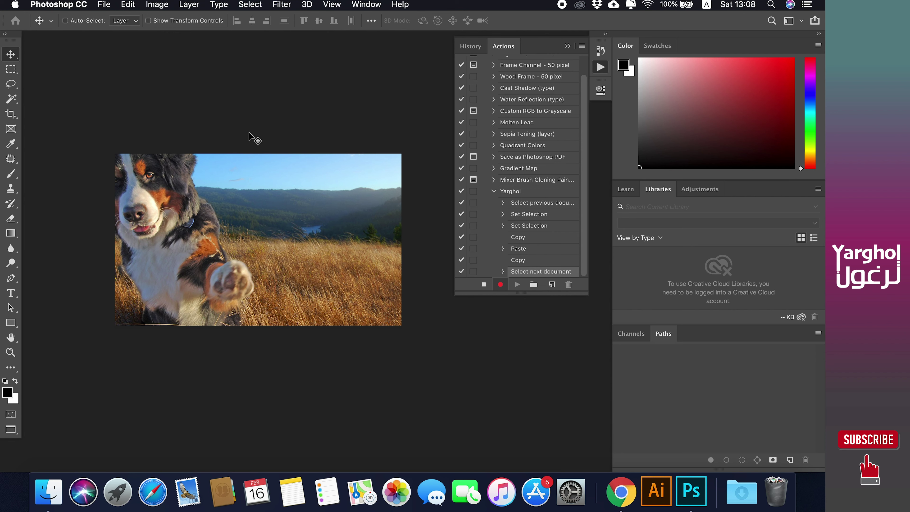
click(129, 5)
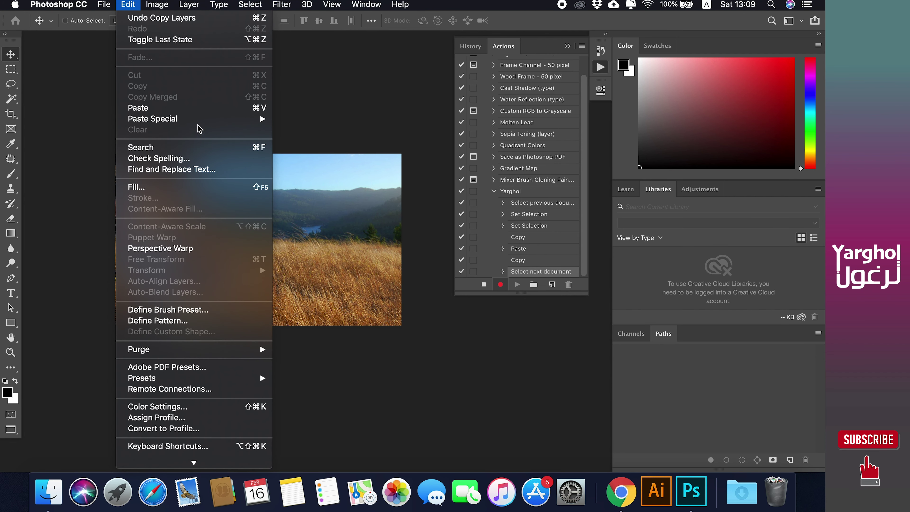
Step: Paste the Yarghol banner and position it flush in the photo's bottom-right corner
click(192, 107)
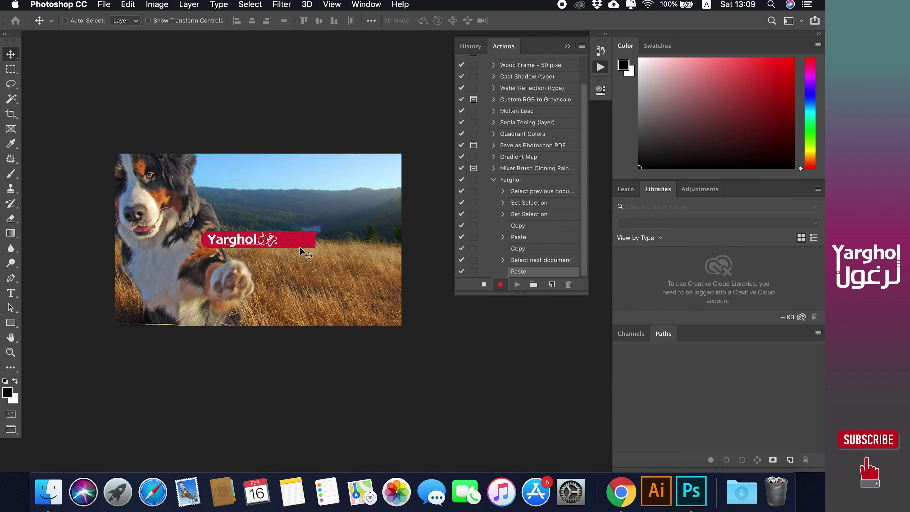
drag(299, 242, 397, 317)
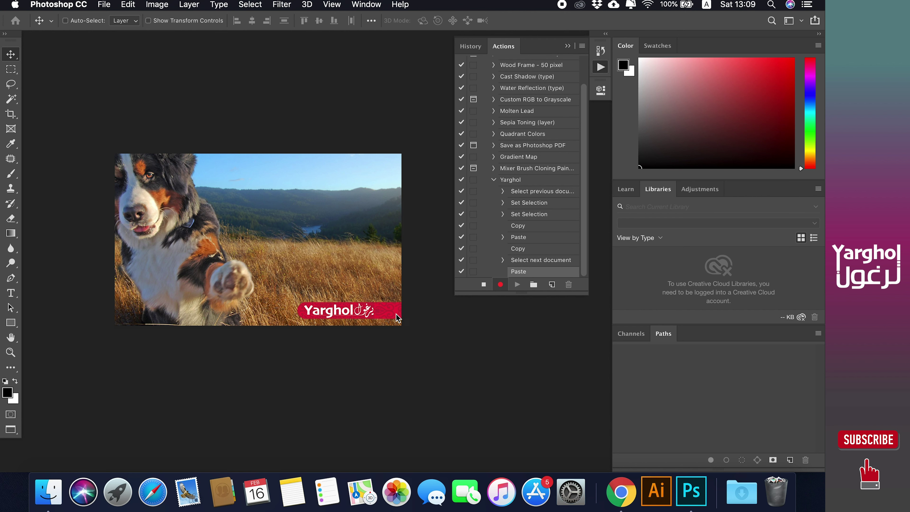
mouse_move(388, 307)
mouse_down()
mouse_move(386, 169)
mouse_move(384, 310)
mouse_up()
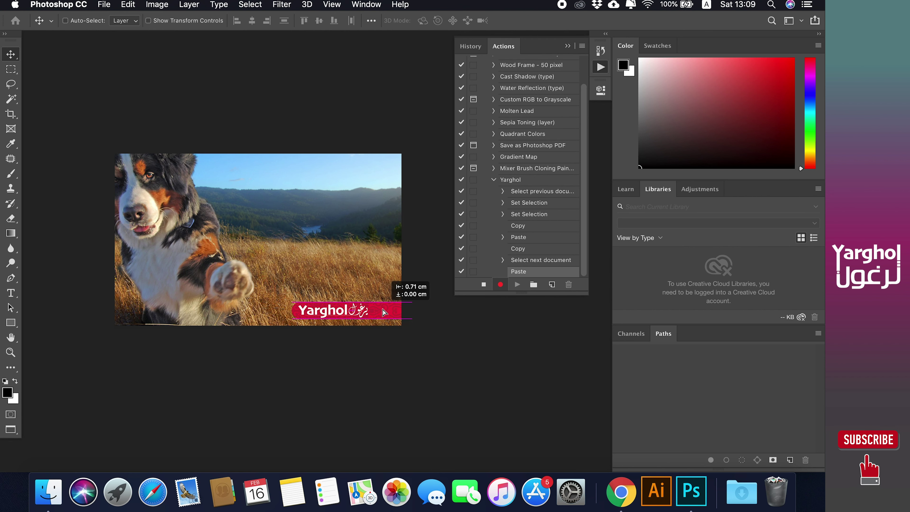
drag(383, 310, 385, 311)
scroll(325, 287, up, 2)
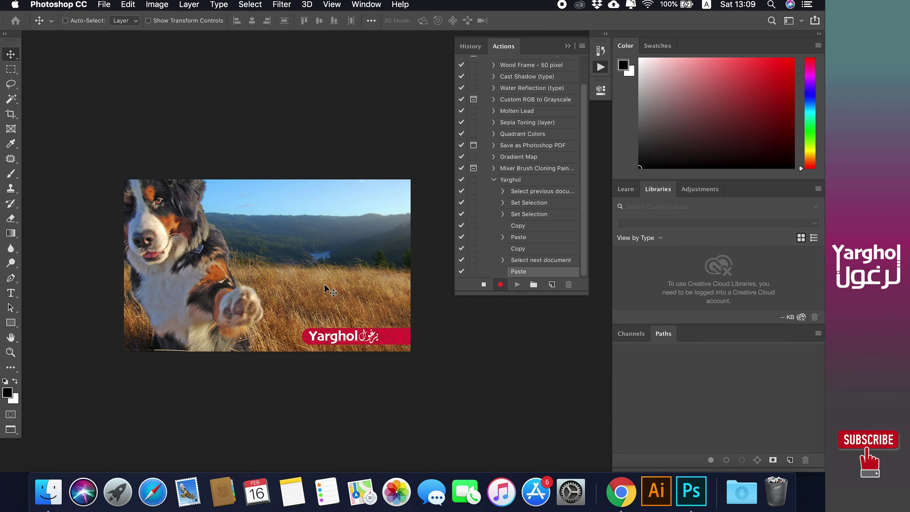
Step: Adjust panels and zoom level so the photo and Actions panel are visible
key(Tab)
key(super+0)
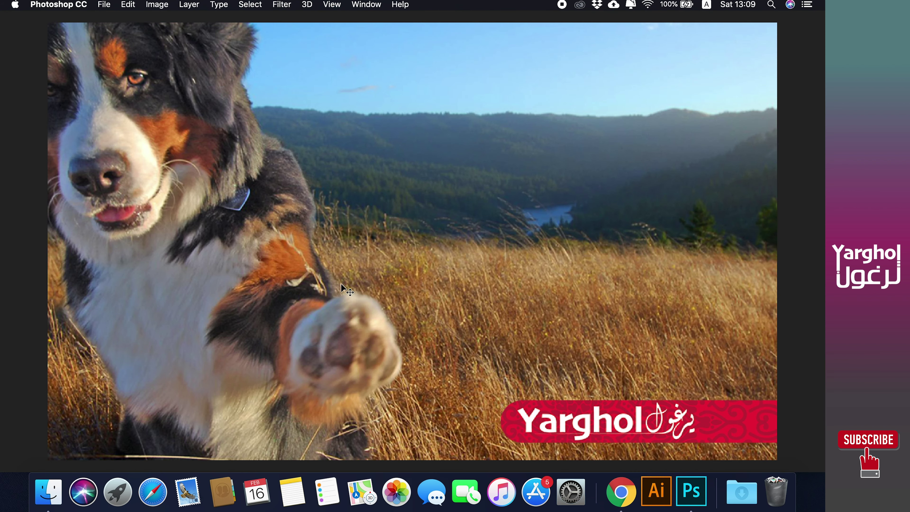
key(super+minus)
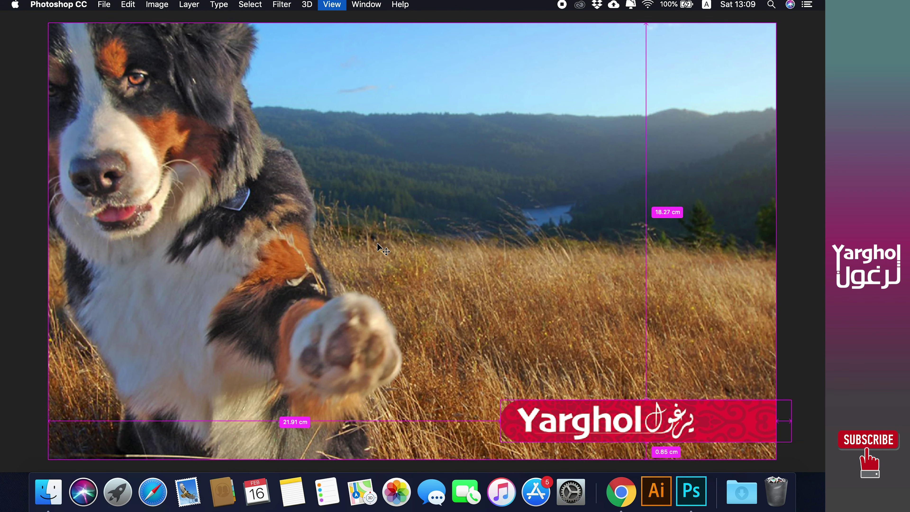
key(super+minus)
key(Tab)
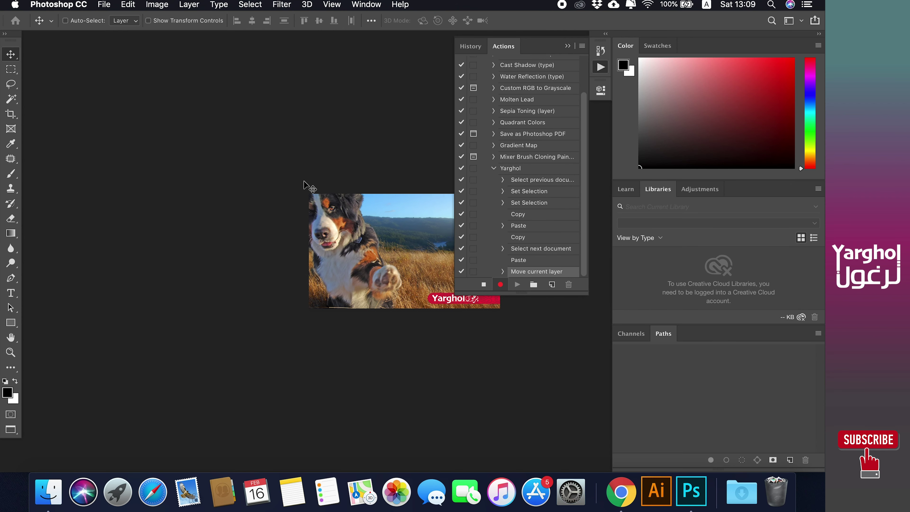
key(super+plus)
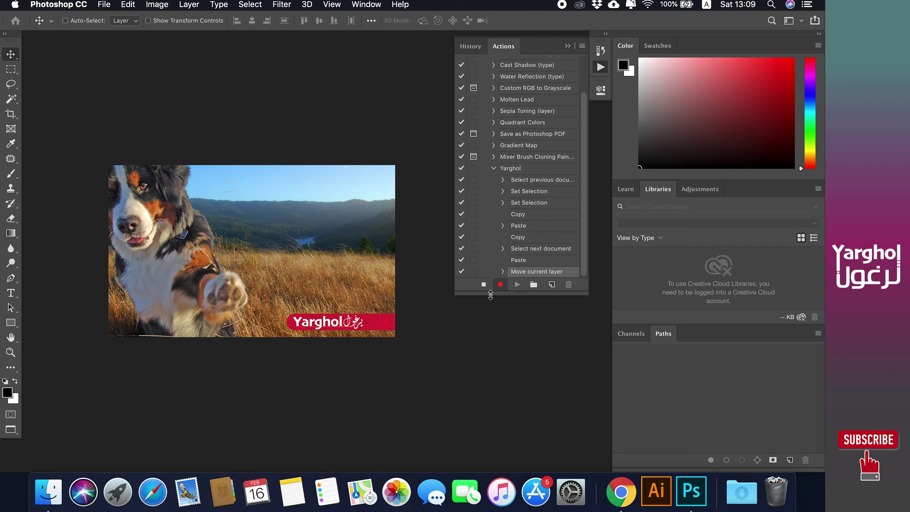
Step: Stop recording the Yarghol action and launch the Image Processor script
click(484, 286)
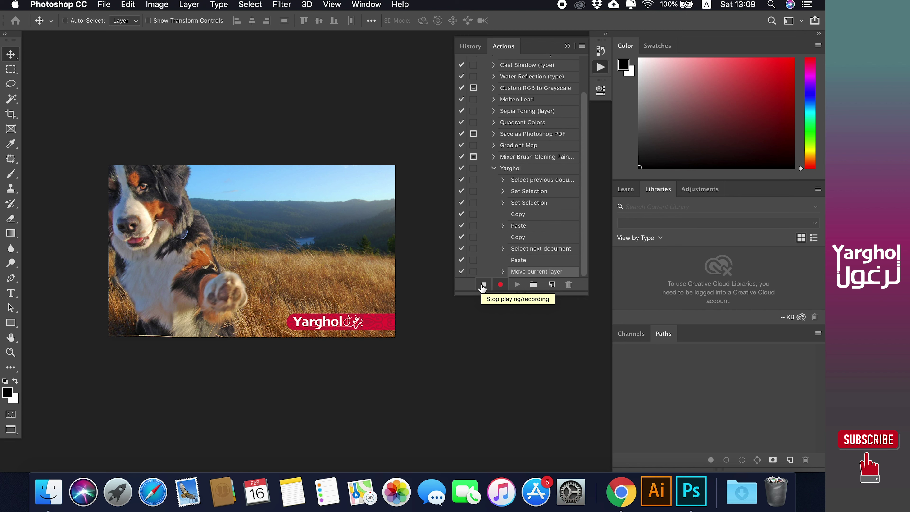
click(483, 286)
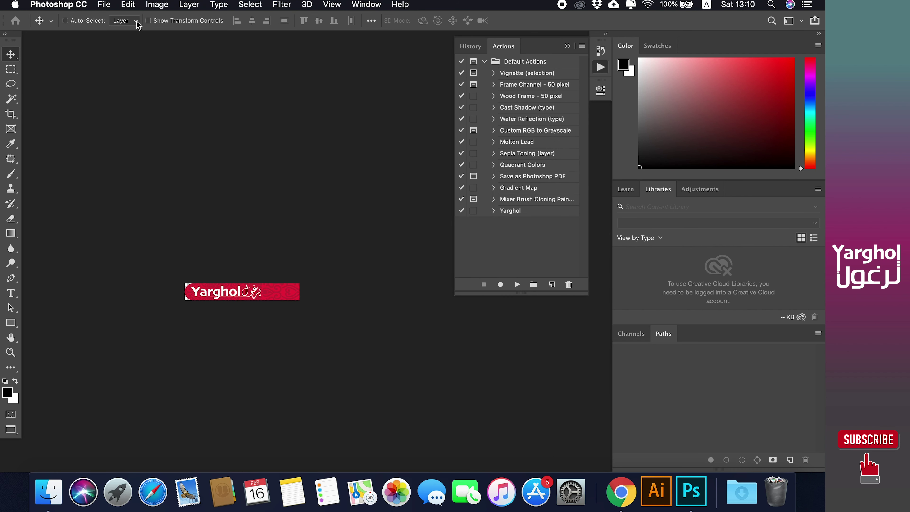
click(109, 5)
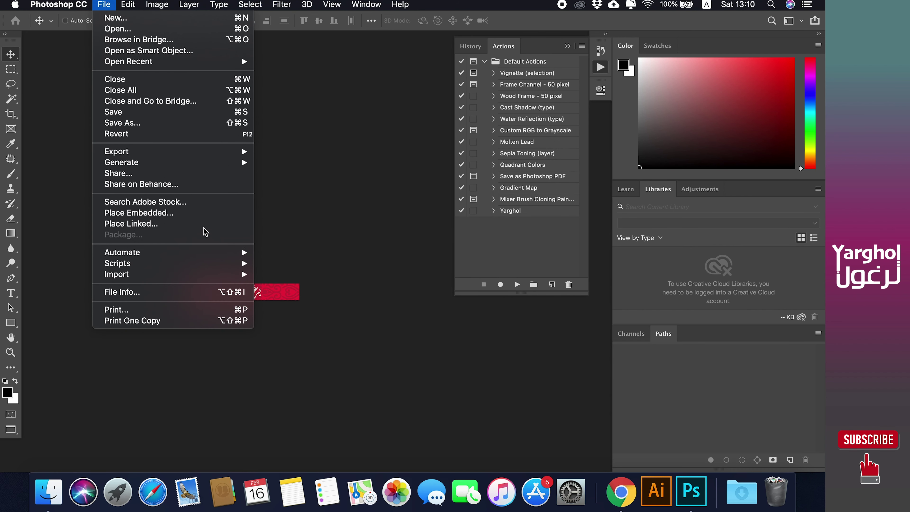
mouse_move(117, 263)
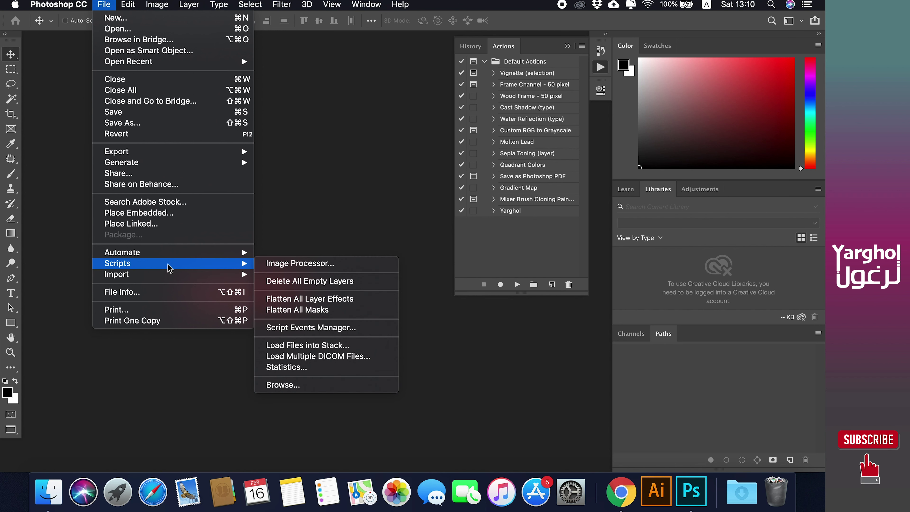
click(320, 266)
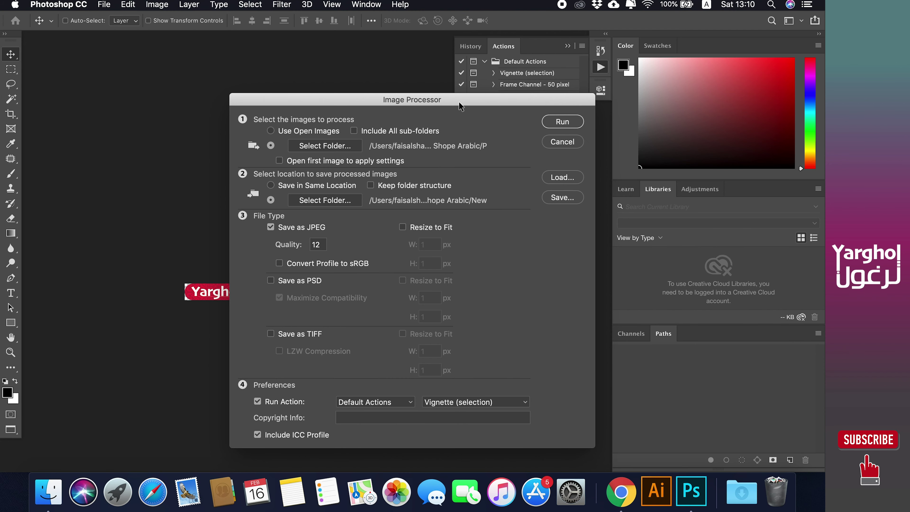
Step: Drag the Image Processor dialog higher on the screen
drag(457, 98, 406, 68)
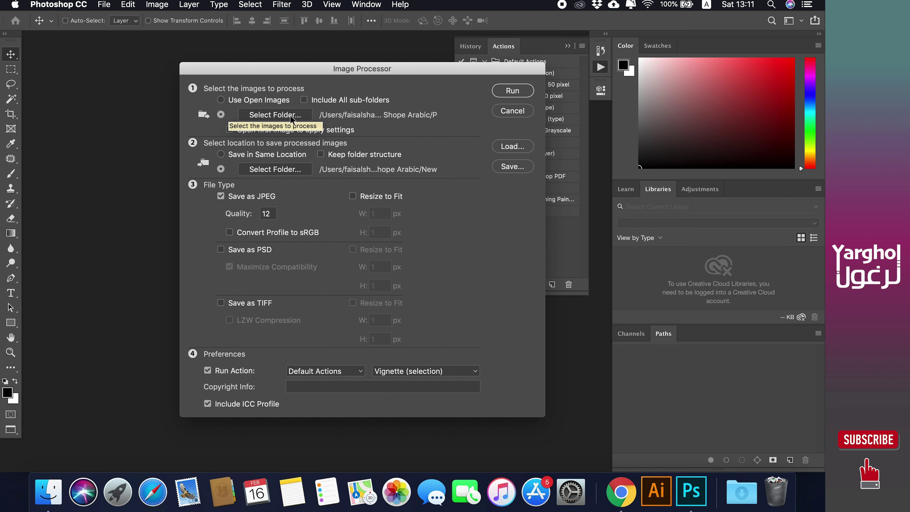
Step: Set the P folder inside Photo Shope Arabic as the source images folder
click(291, 115)
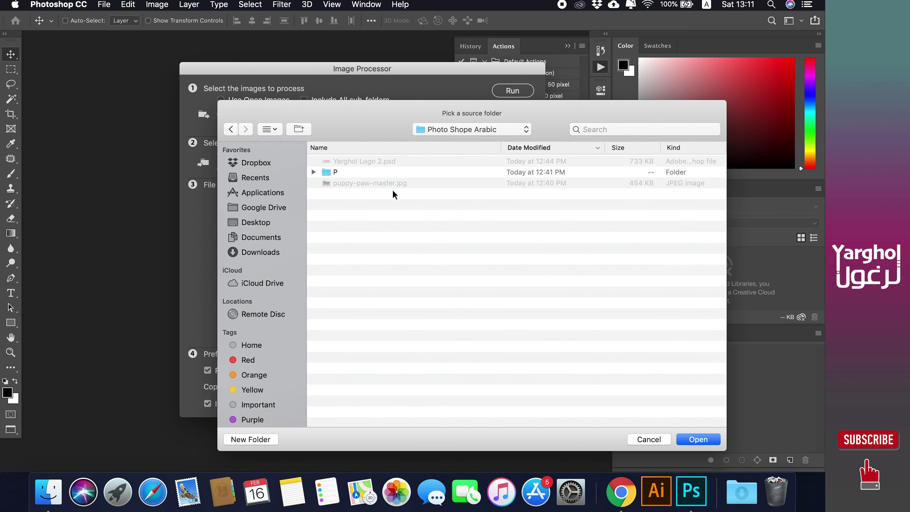
click(326, 175)
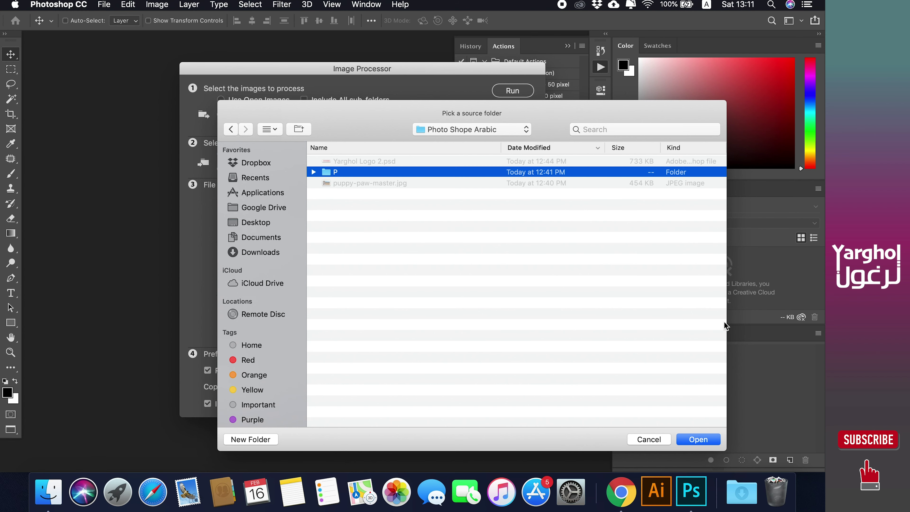
click(711, 440)
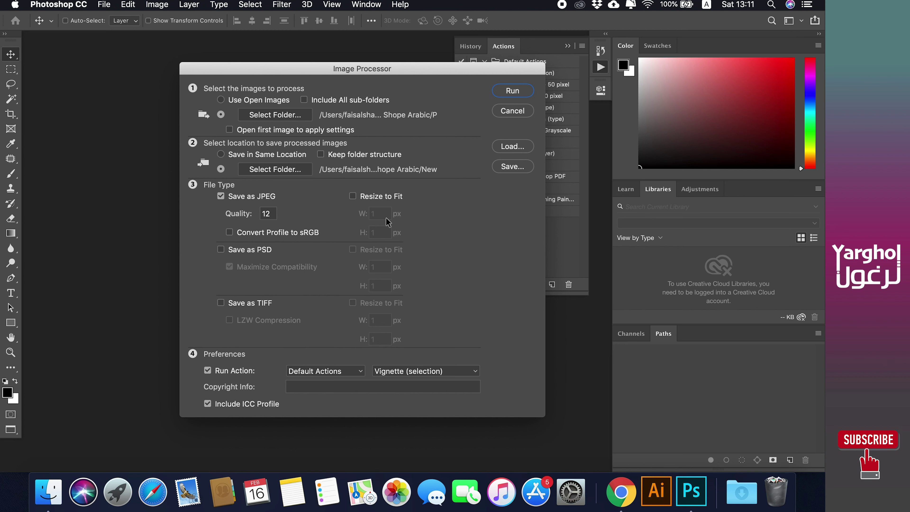
click(292, 170)
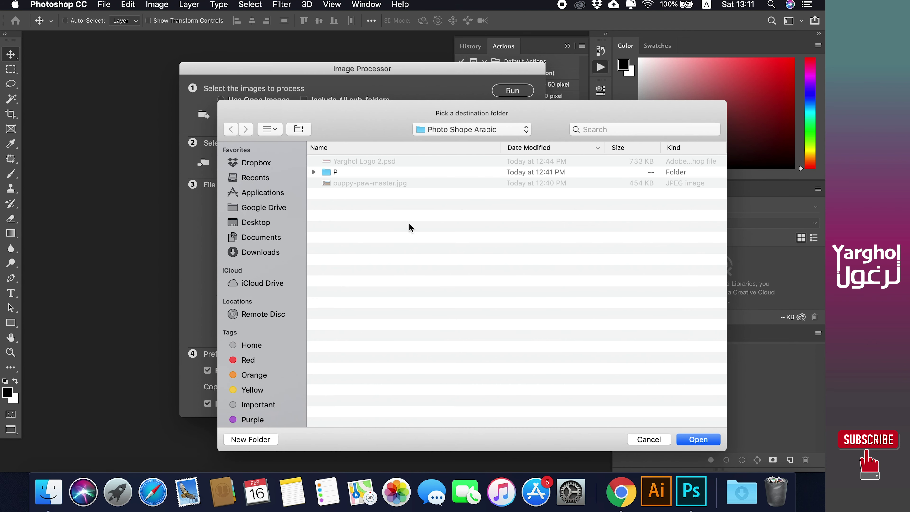
Step: Create a folder named New and make it the save destination
click(251, 440)
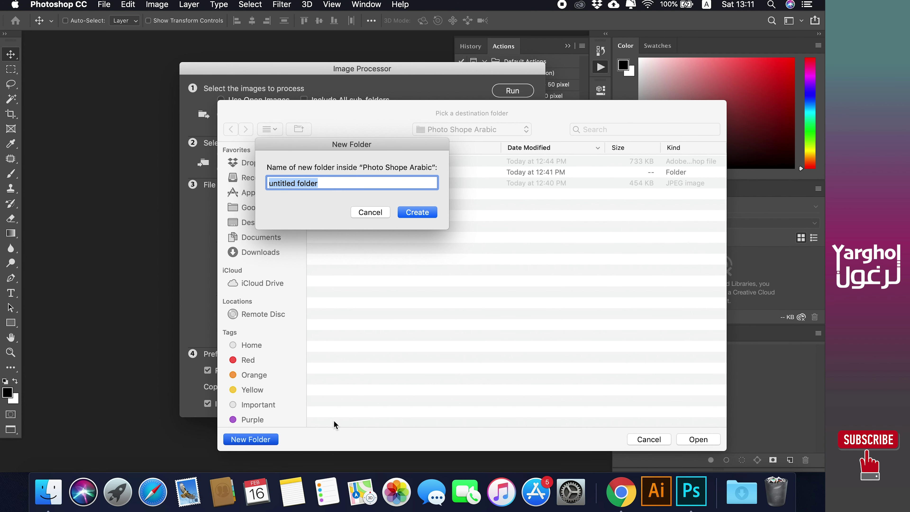
text(New)
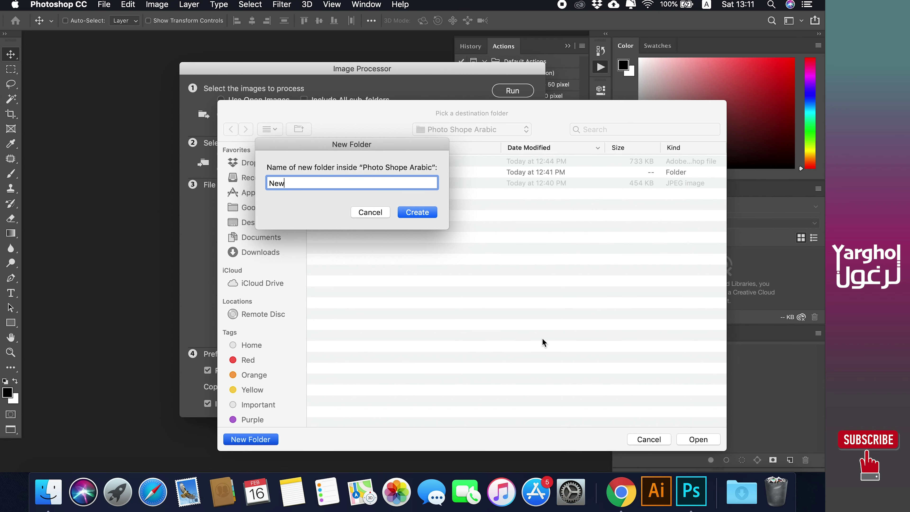
click(419, 213)
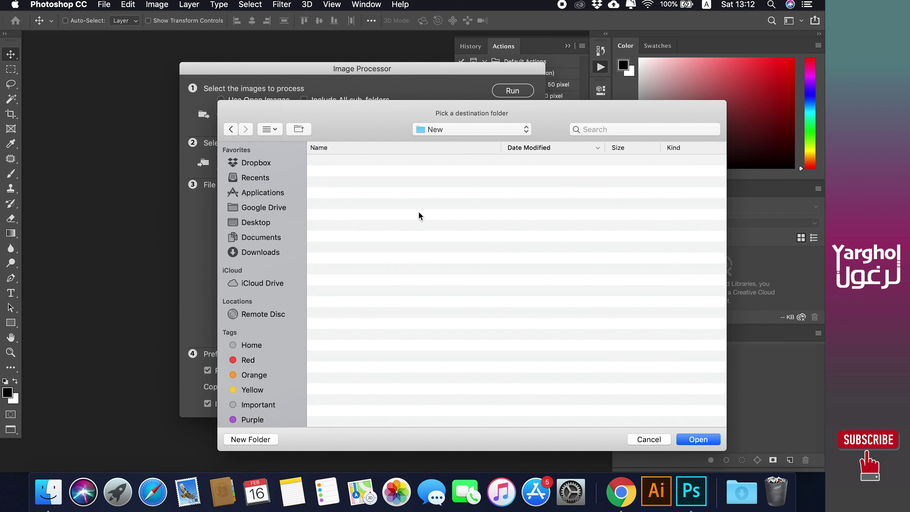
click(698, 439)
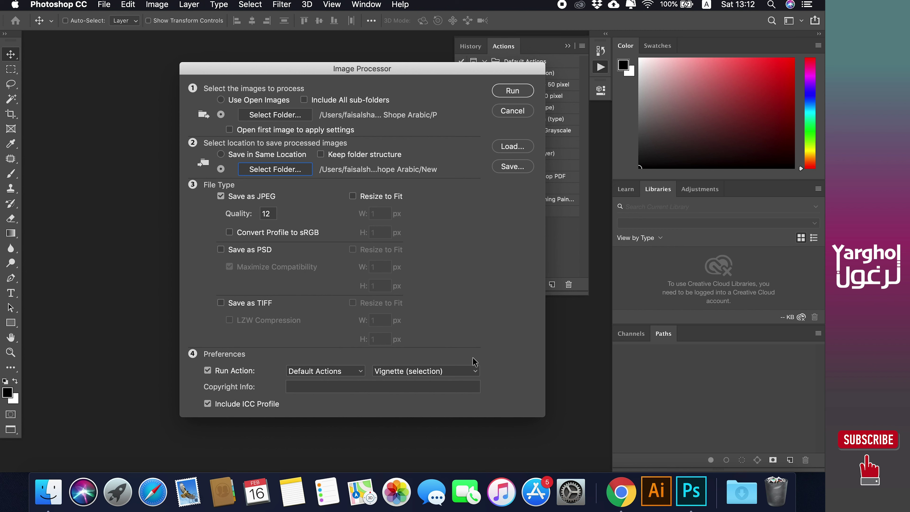
Step: Choose Yarghol as the action to run and start the batch processing
click(477, 373)
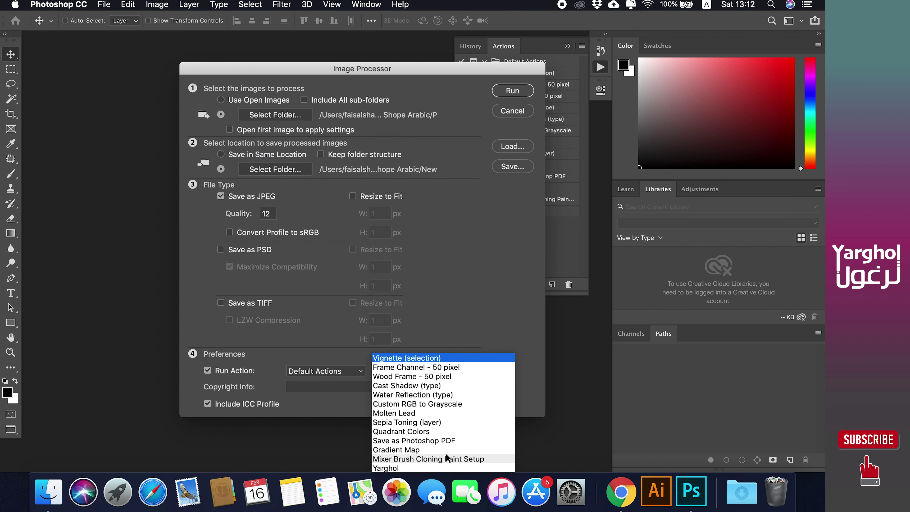
click(405, 468)
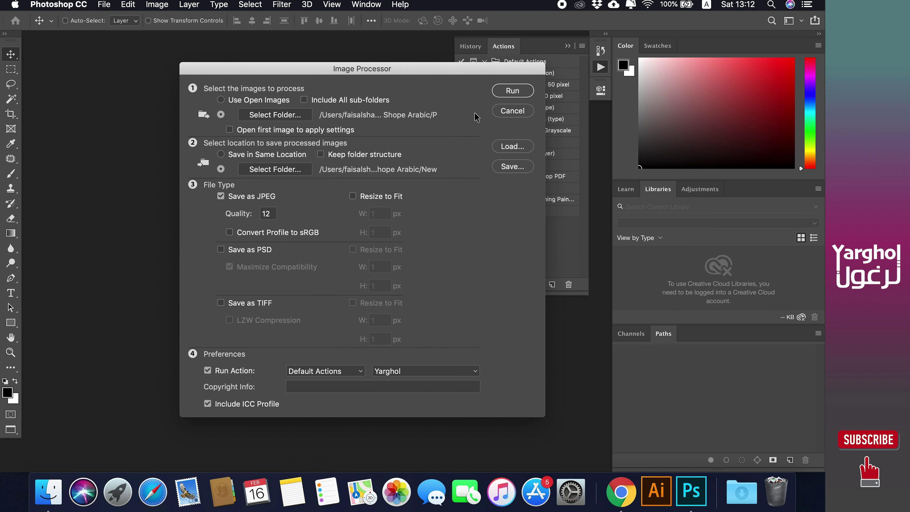
click(508, 91)
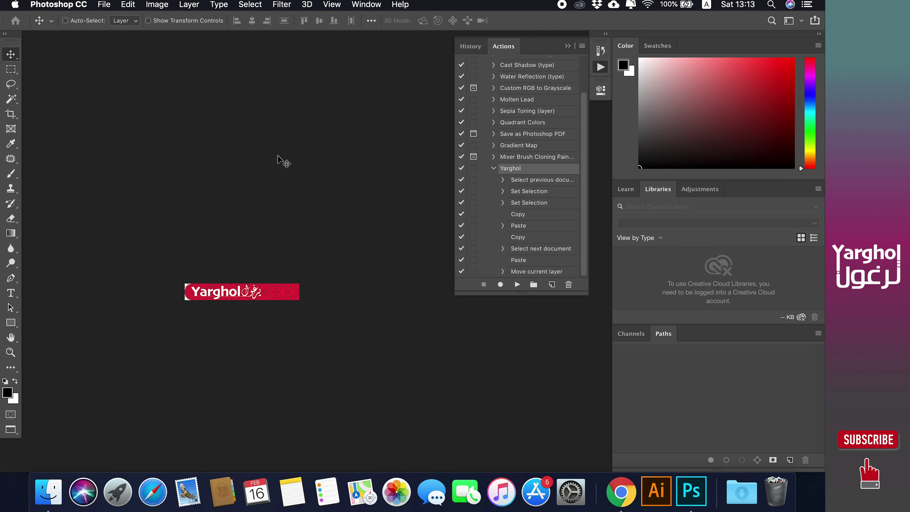
key(super+Tab)
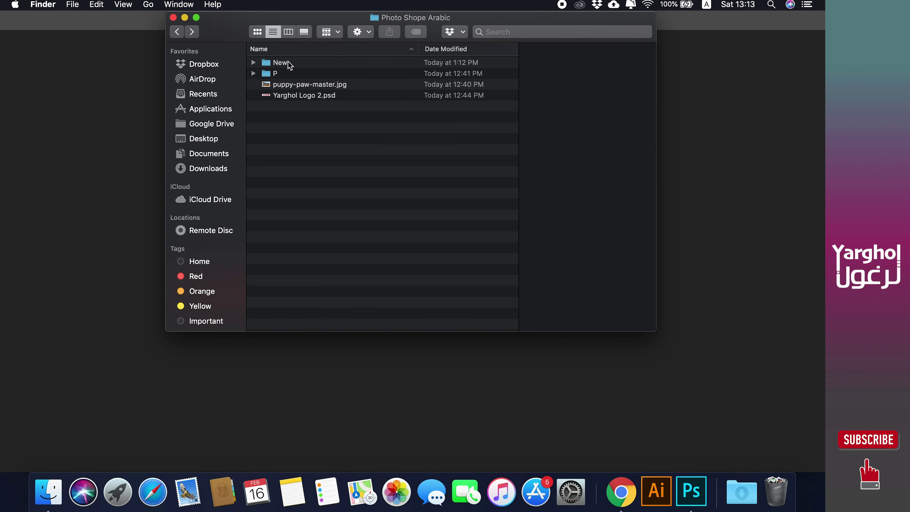
Step: Open New/JPEG and Quick Look through the processed photos, from lion to sea turtle
double_click(290, 65)
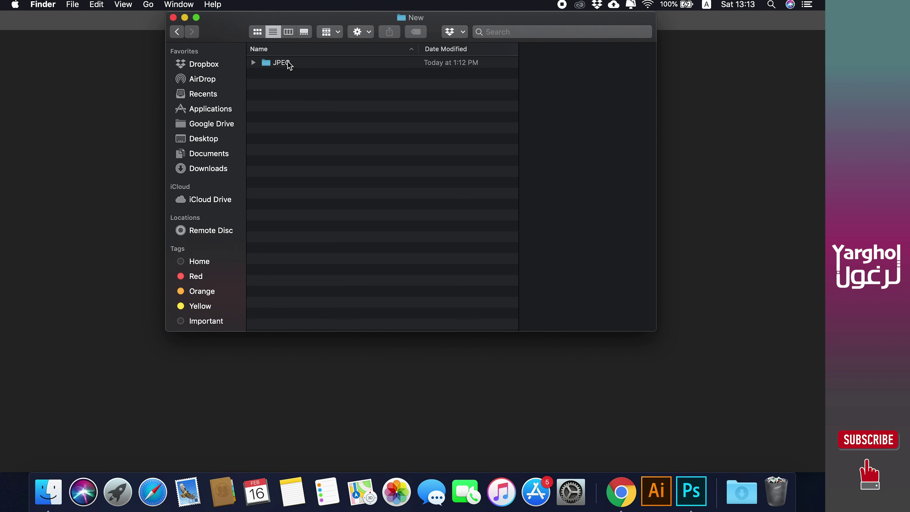
double_click(300, 65)
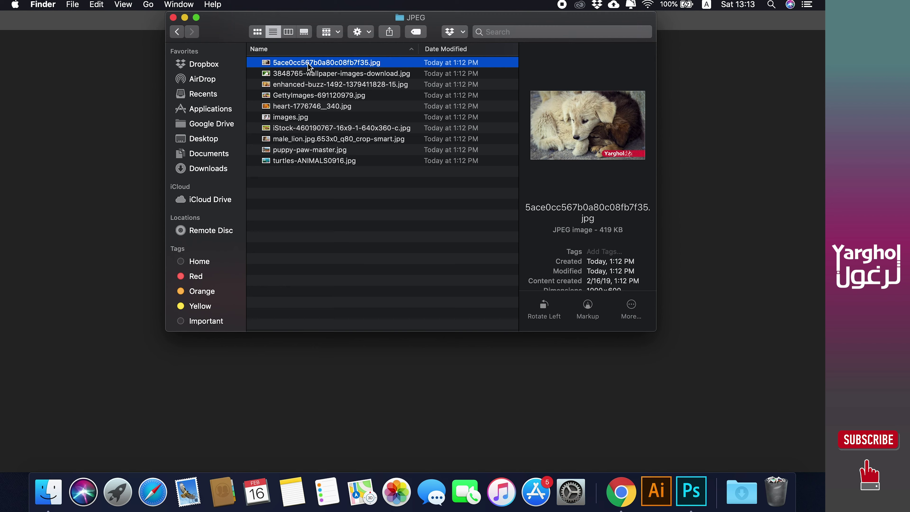
key(space)
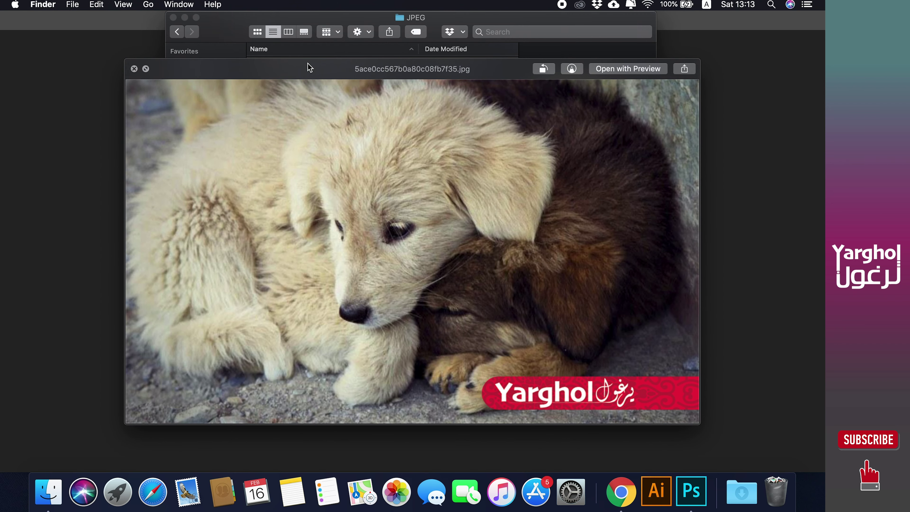
key(Down)
key(Down)
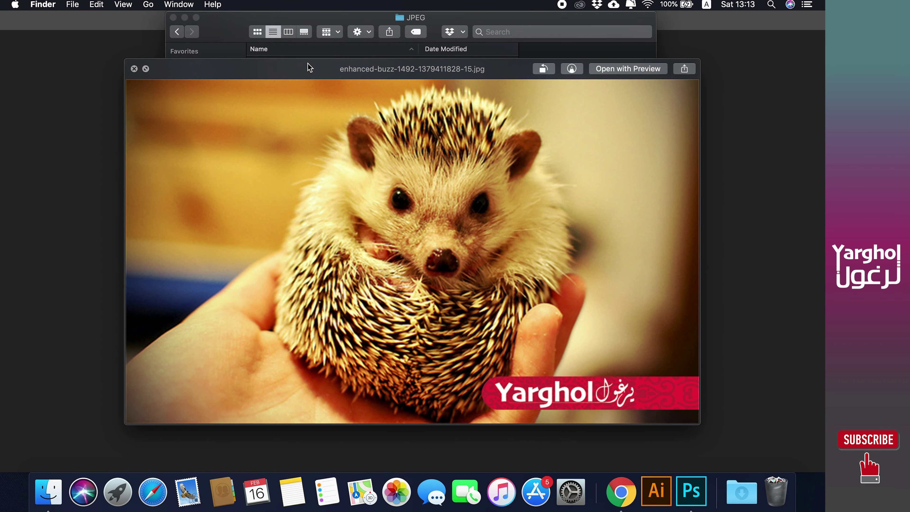
key(Down)
key(Down)
key(Up)
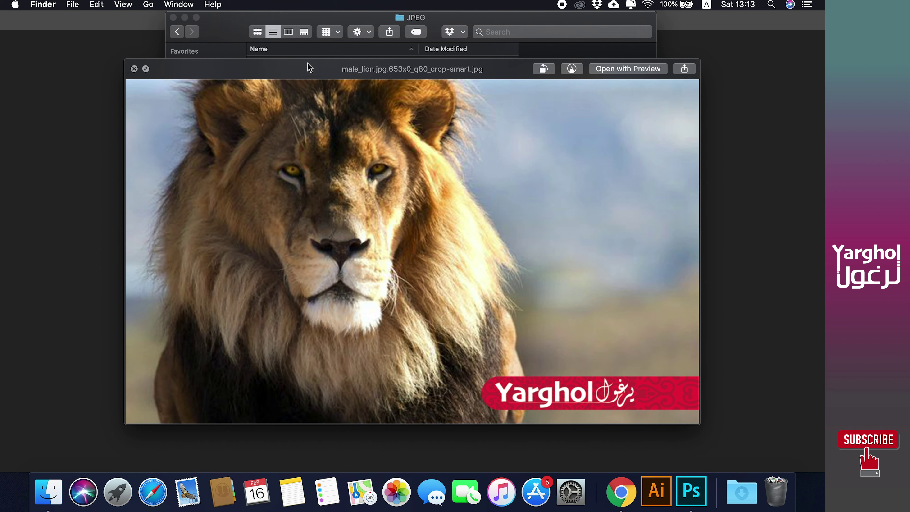
key(Down)
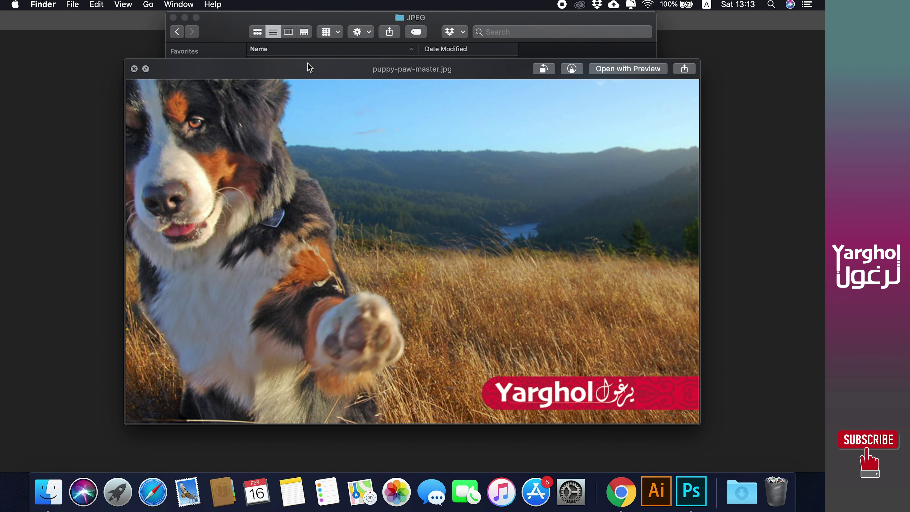
key(Down)
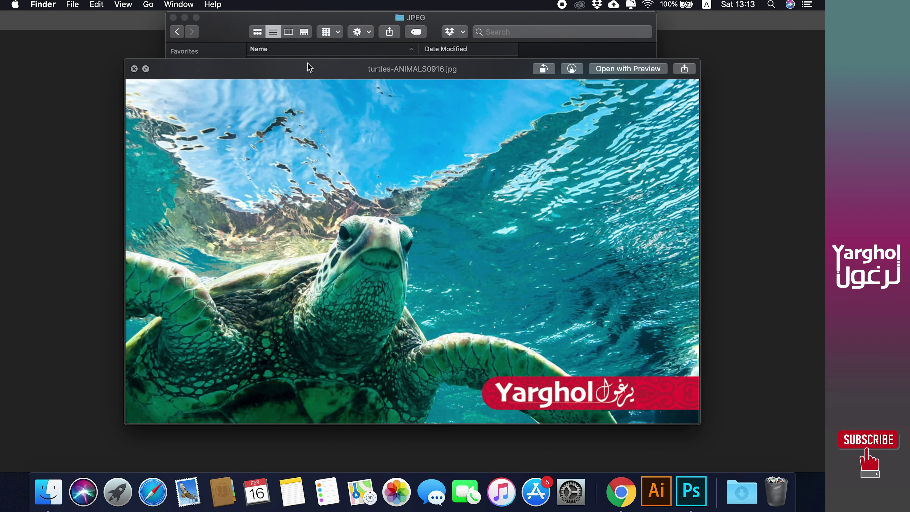